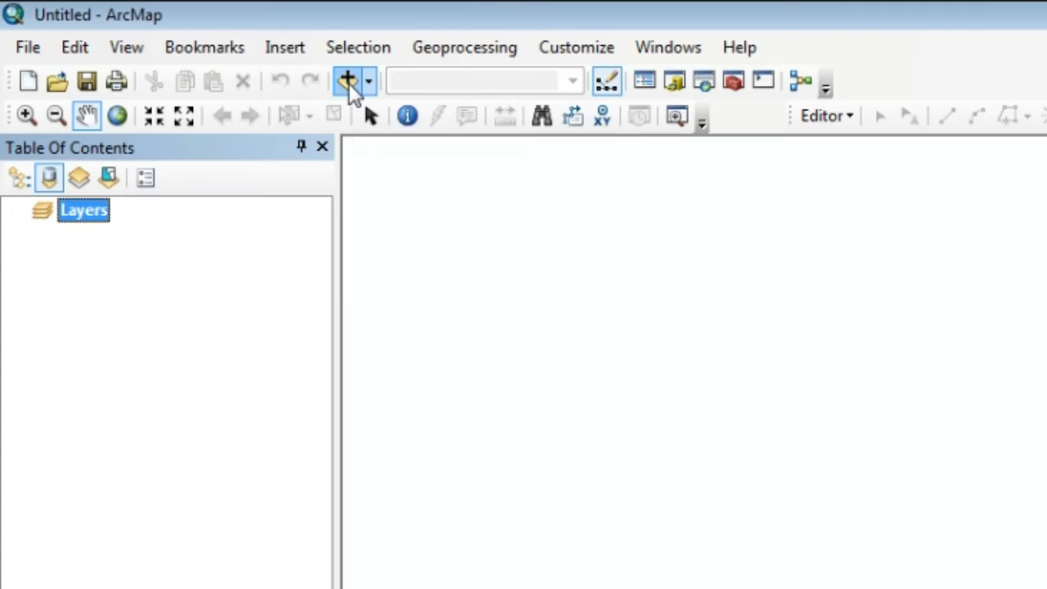
# Connect the ARC GIS folder on Local Disk (E:) via Add Data, then close the dialog
pyautogui.click(349, 82)
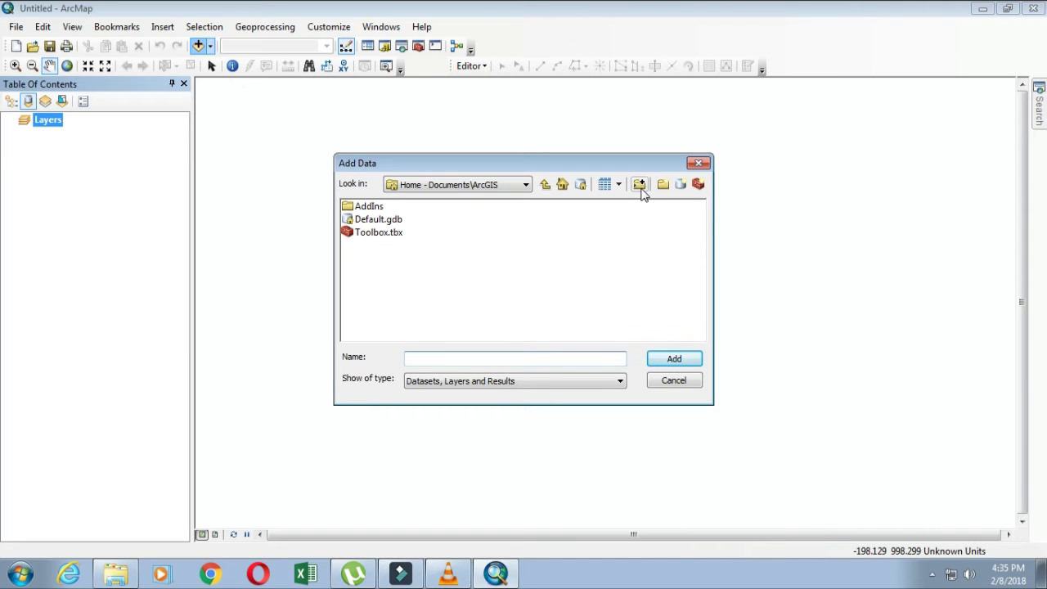
pyautogui.click(640, 185)
pyautogui.moveTo(573, 166); pyautogui.dragTo(596, 143)
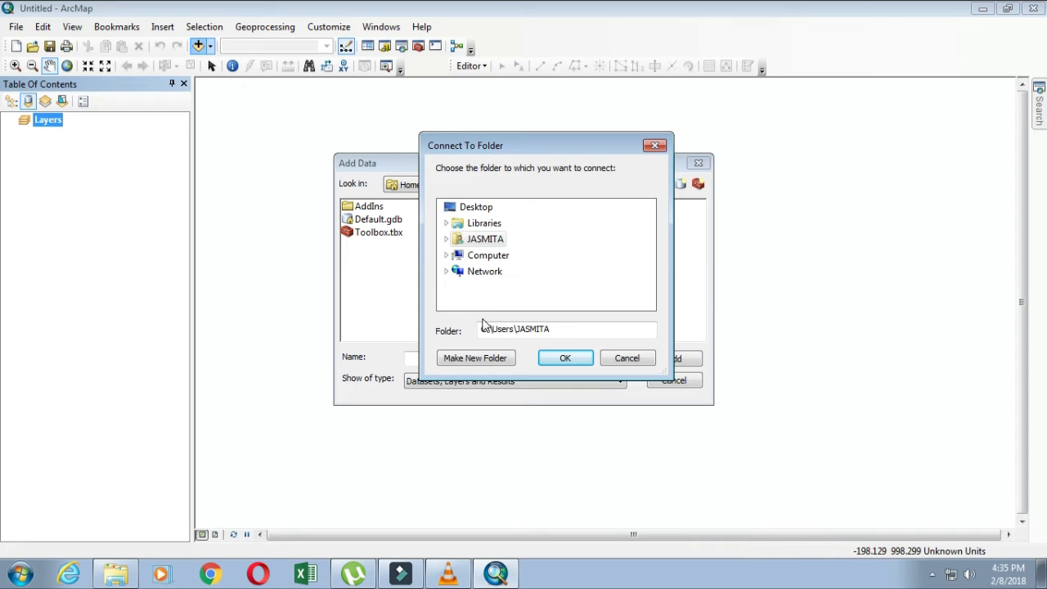
pyautogui.click(447, 256)
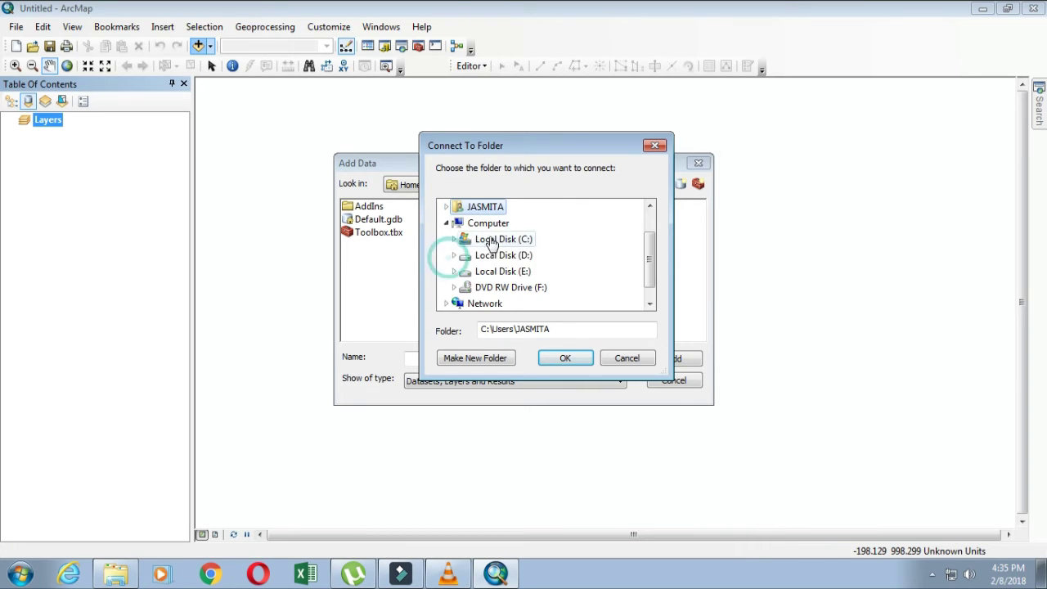
pyautogui.click(455, 272)
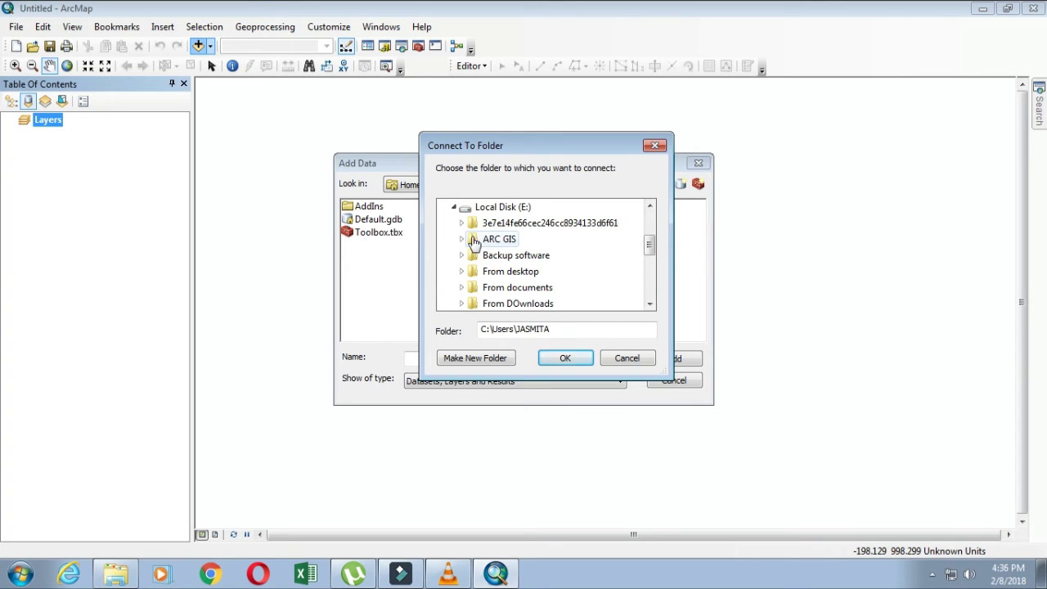
pyautogui.click(478, 241)
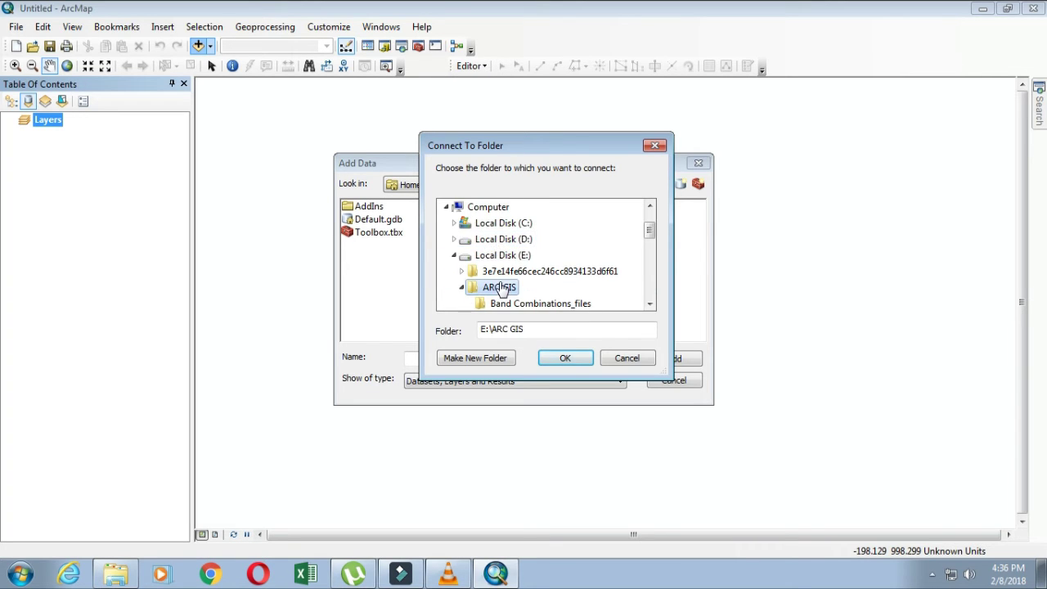
pyautogui.click(552, 359)
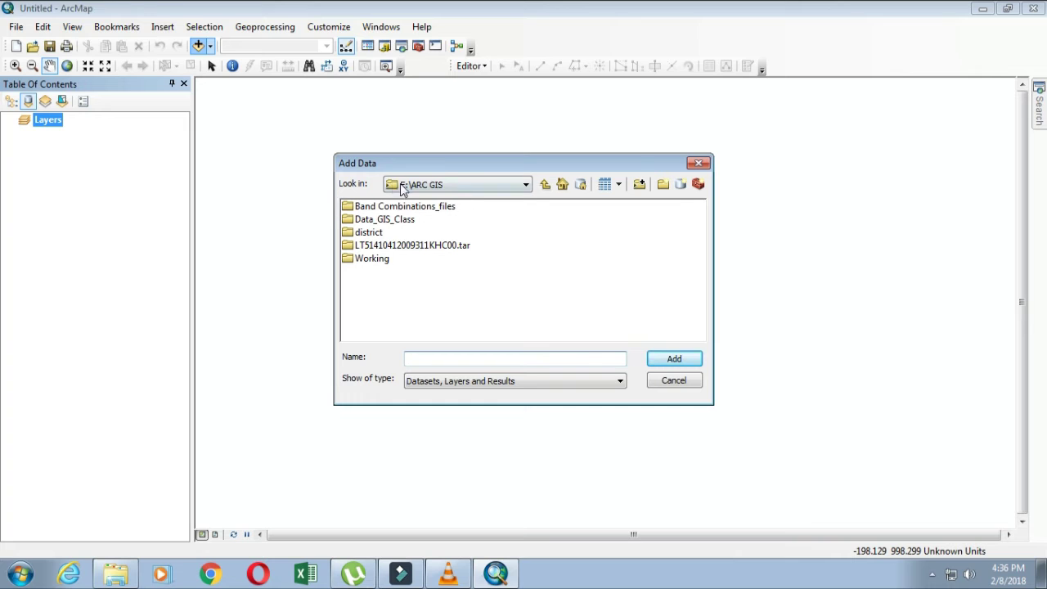
pyautogui.click(700, 163)
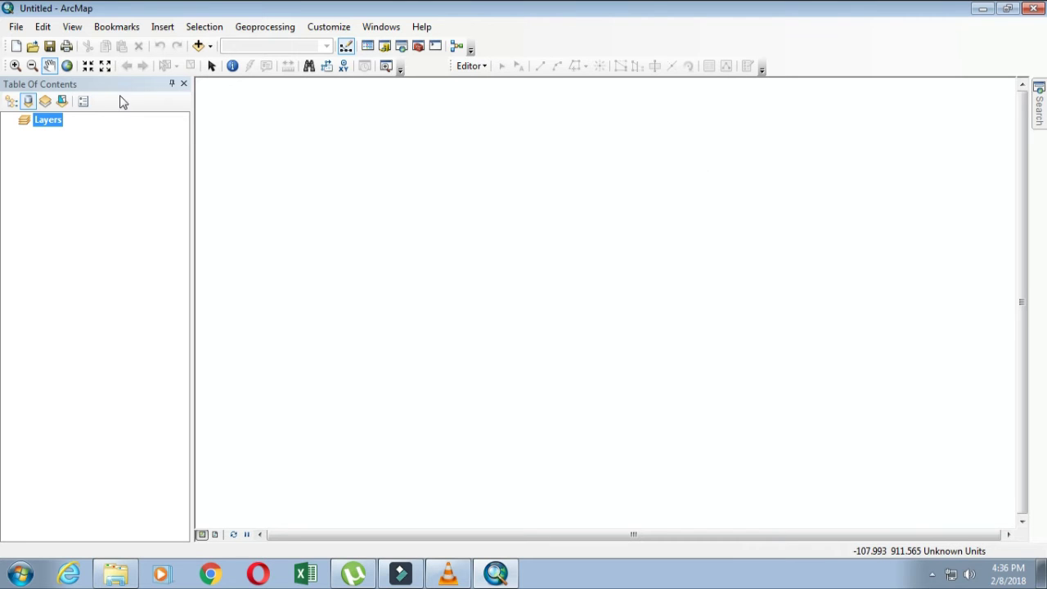
pyautogui.click(198, 47)
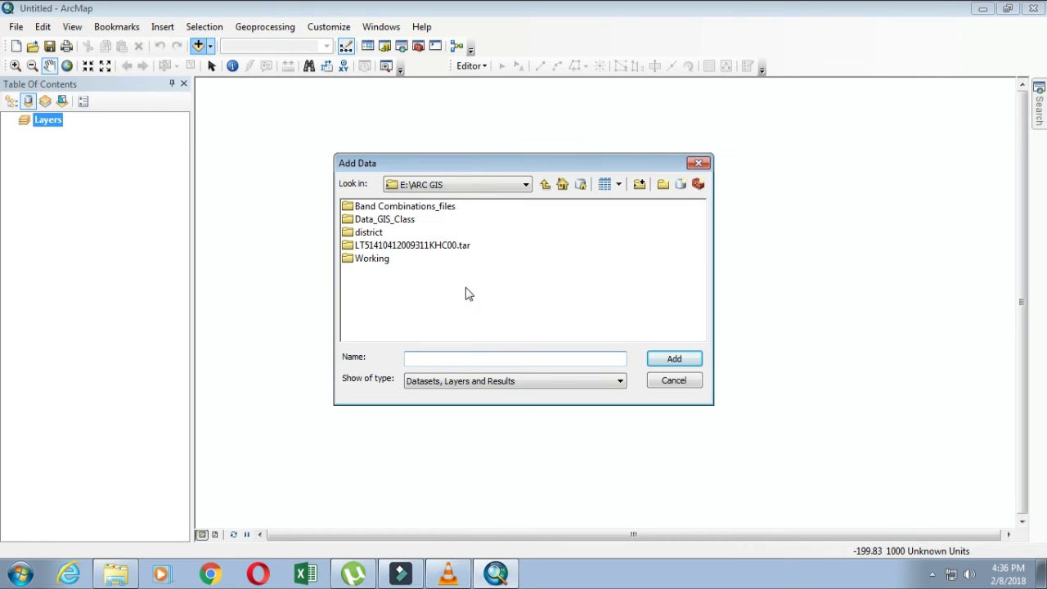
pyautogui.click(639, 185)
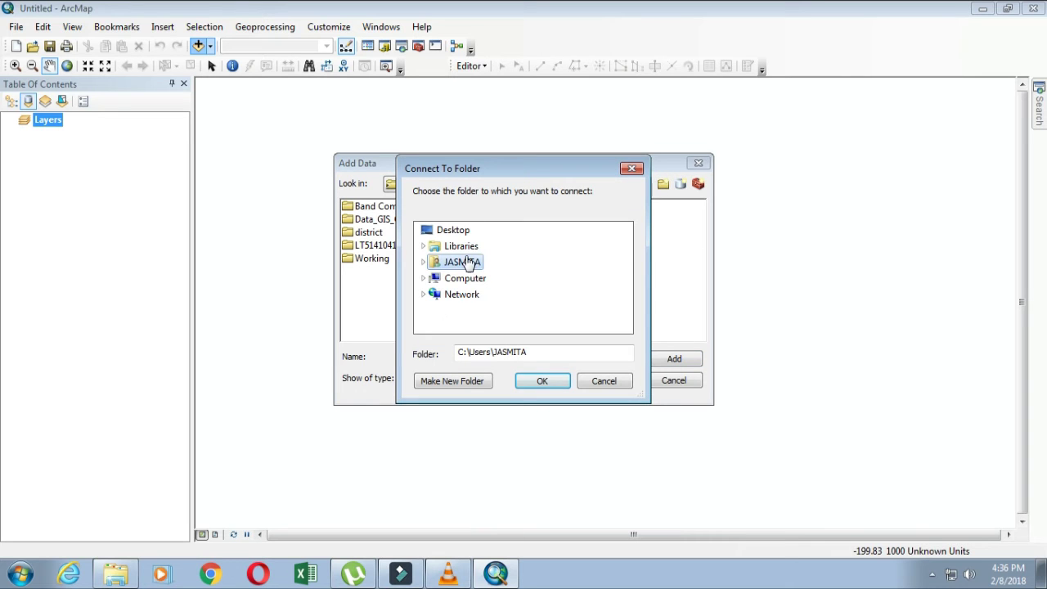
pyautogui.click(632, 170)
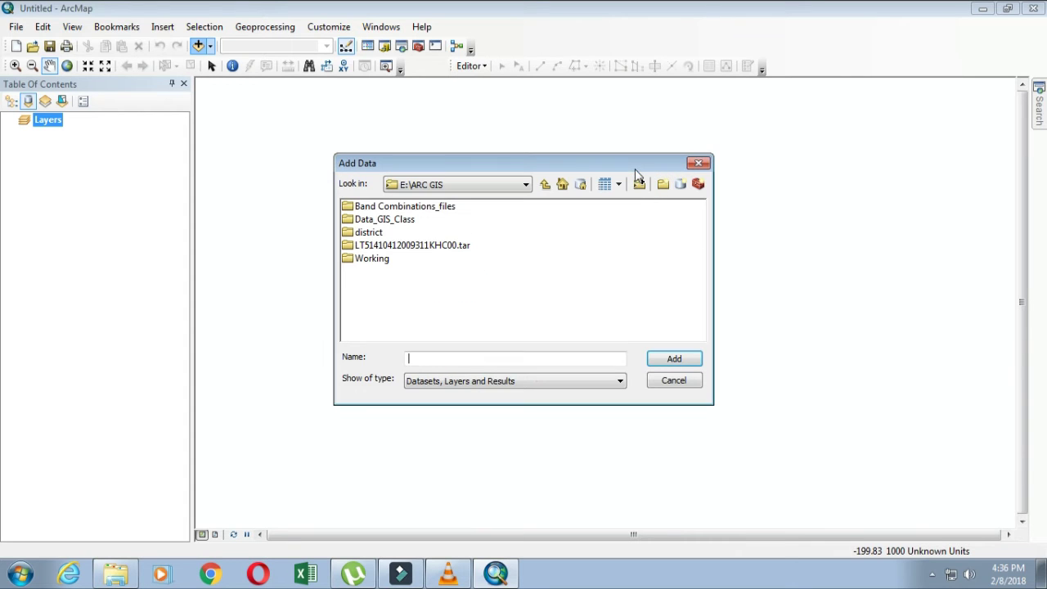
pyautogui.click(700, 163)
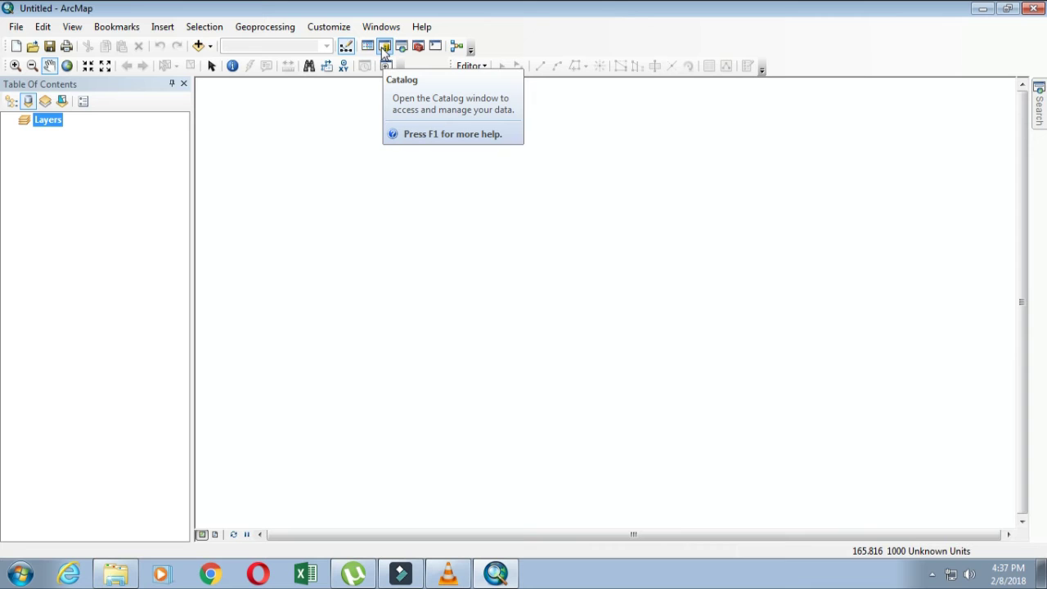
# Open the Catalog window and expand Folder Connections > E:\ARC GIS to list its subfolders
pyautogui.click(384, 49)
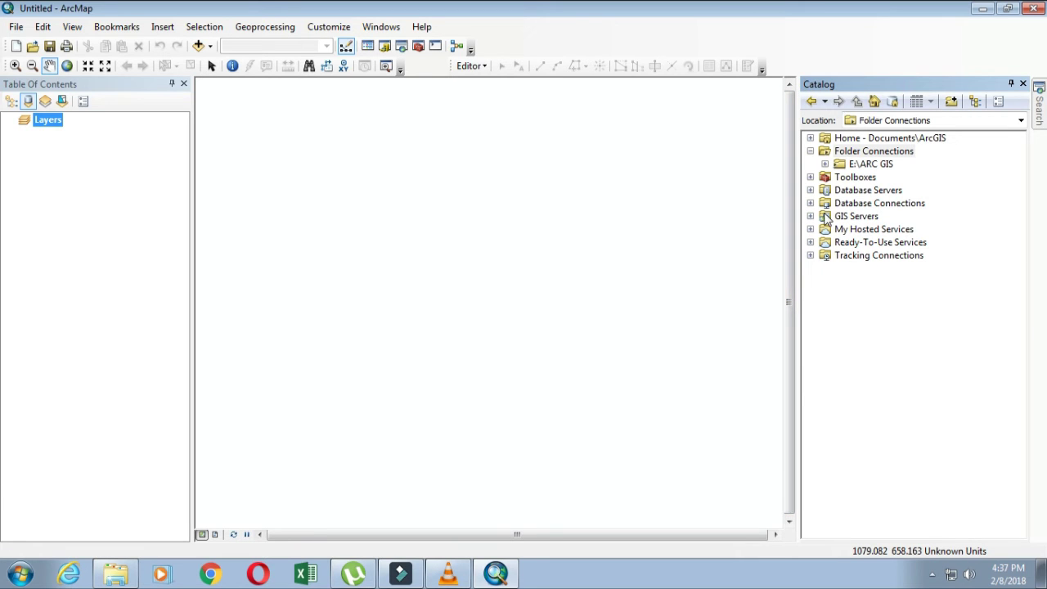
pyautogui.doubleClick(816, 152)
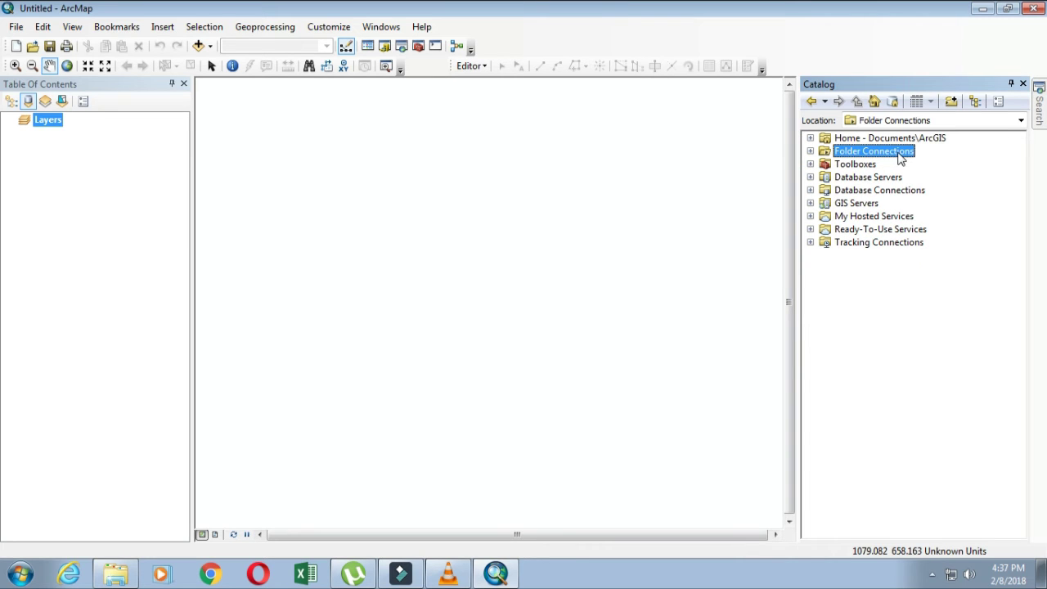
pyautogui.click(811, 152)
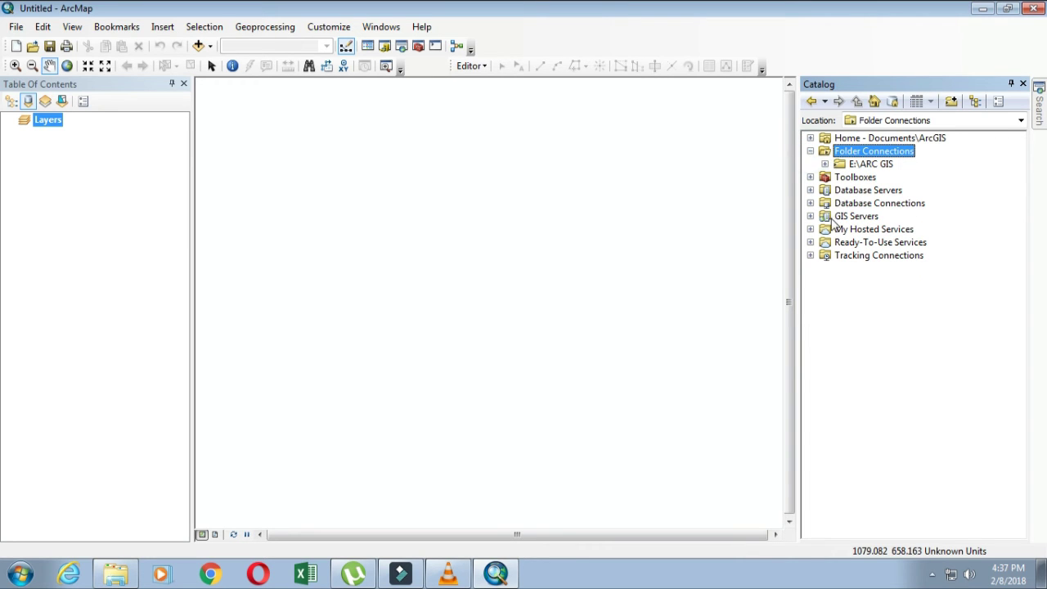
pyautogui.click(869, 166)
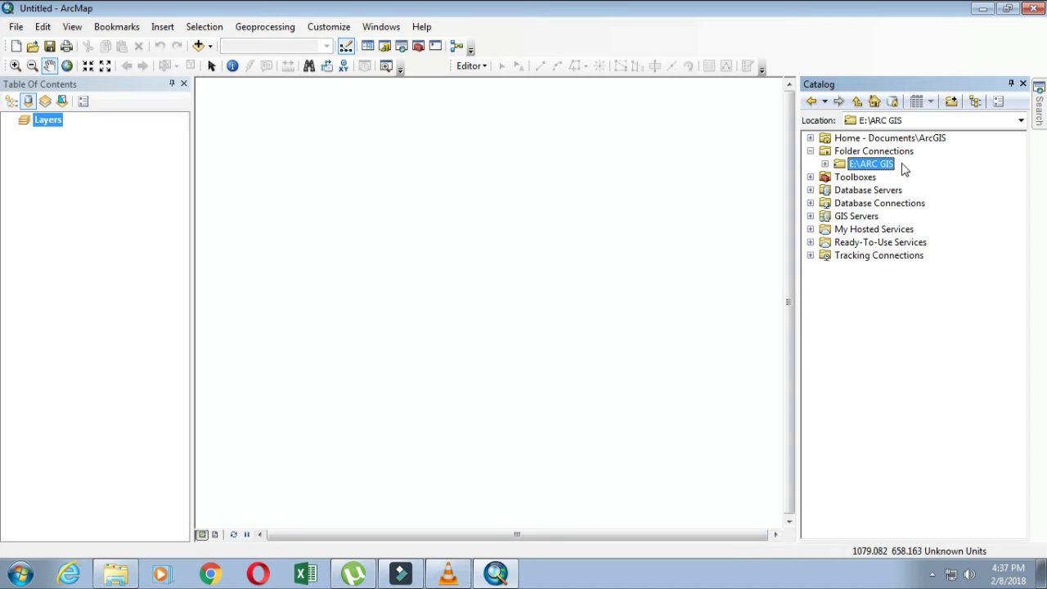
pyautogui.click(825, 164)
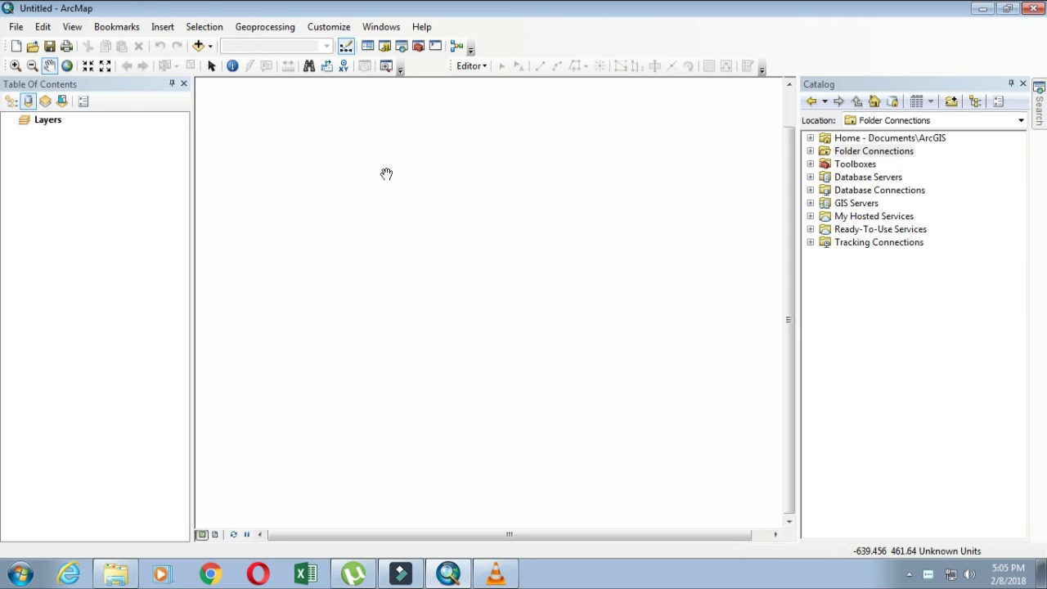
# Browse the Catalog through E:\ARC GIS > Data_GIS_Class and select the Landsat B1 band raster
pyautogui.click(391, 46)
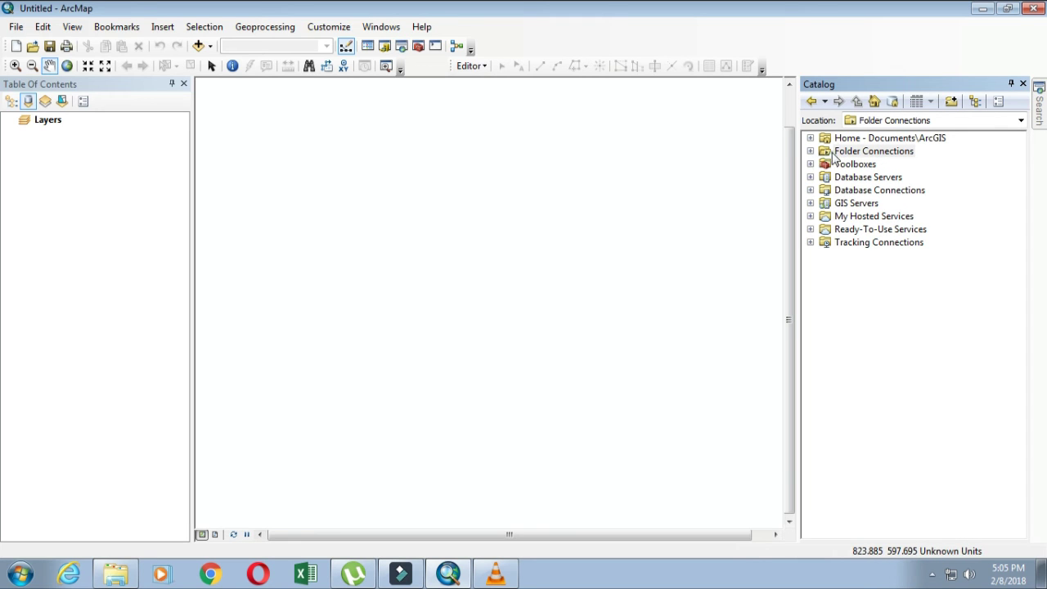
pyautogui.click(833, 153)
pyautogui.click(810, 152)
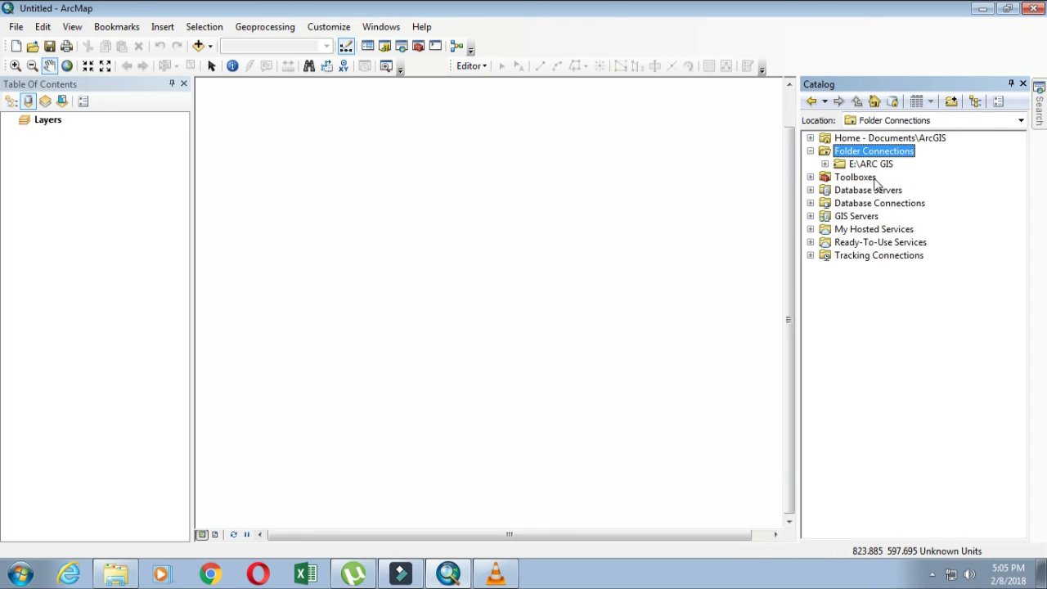
pyautogui.click(826, 165)
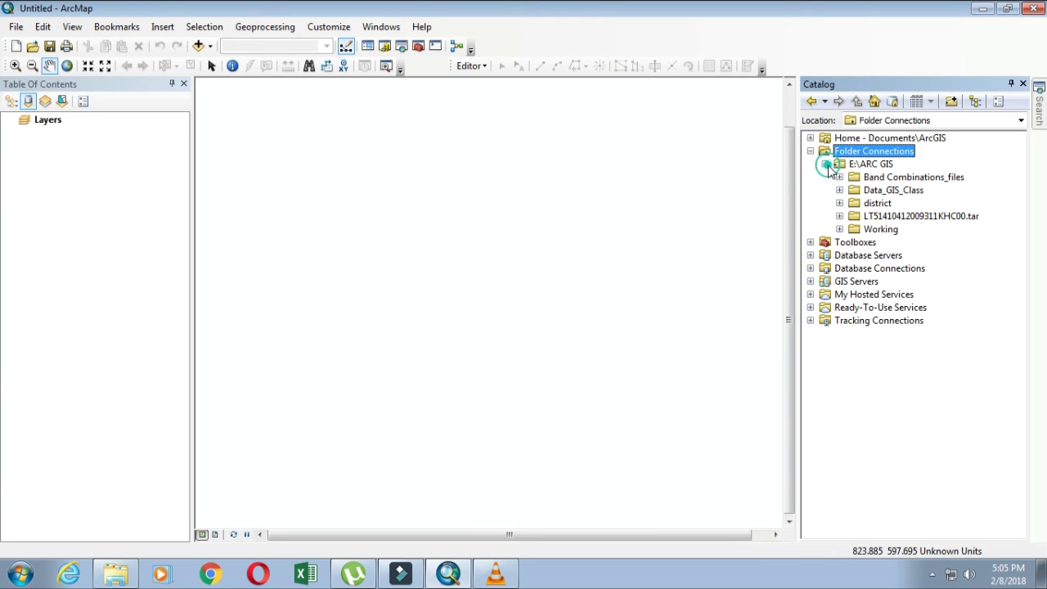
pyautogui.click(840, 190)
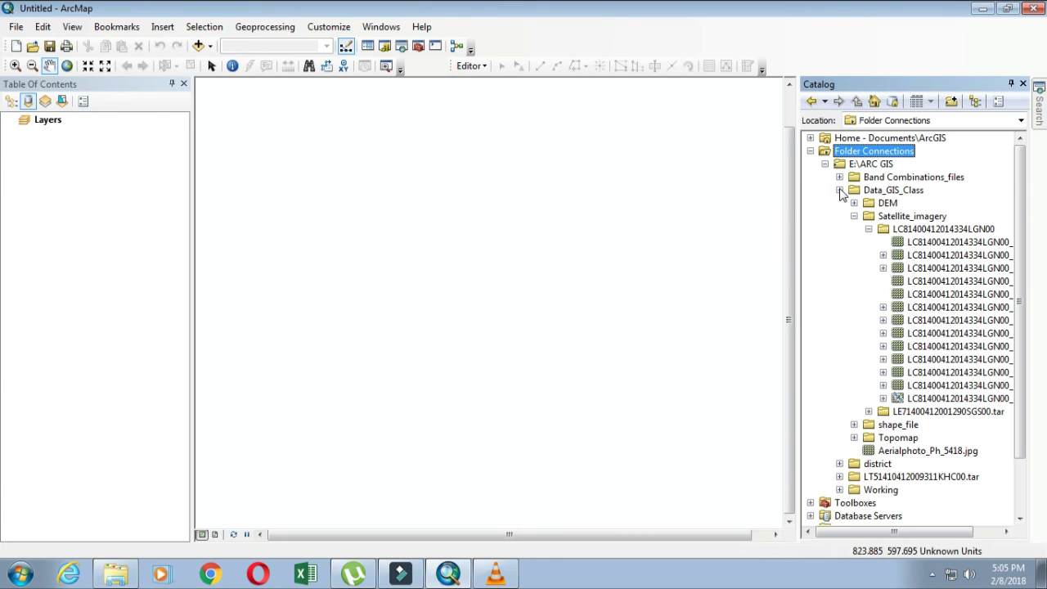
pyautogui.click(927, 244)
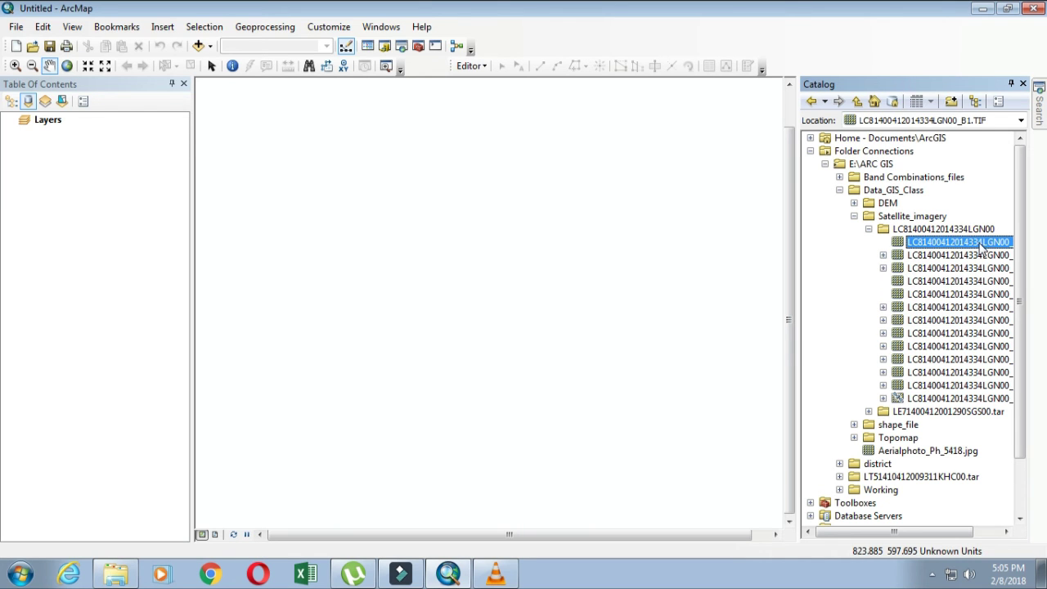
# Drag the B1 raster into the Table of Contents as a layer, then undo it
pyautogui.moveTo(982, 249); pyautogui.dragTo(137, 322)
pyautogui.moveTo(78, 272)
pyautogui.mouseDown()
pyautogui.moveTo(44, 193)
pyautogui.moveTo(42, 156)
pyautogui.mouseUp()
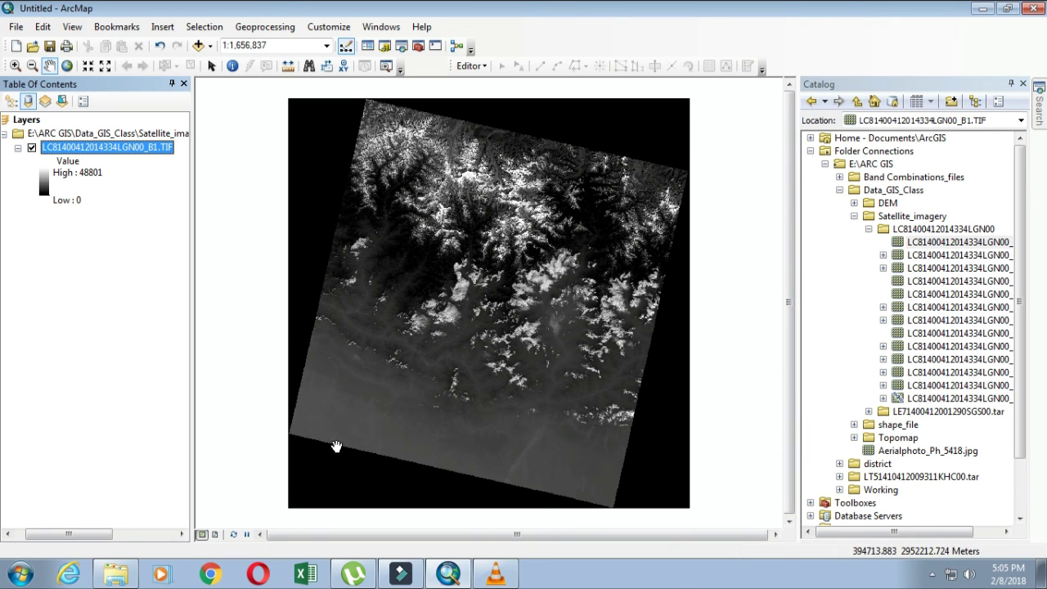
pyautogui.click(162, 47)
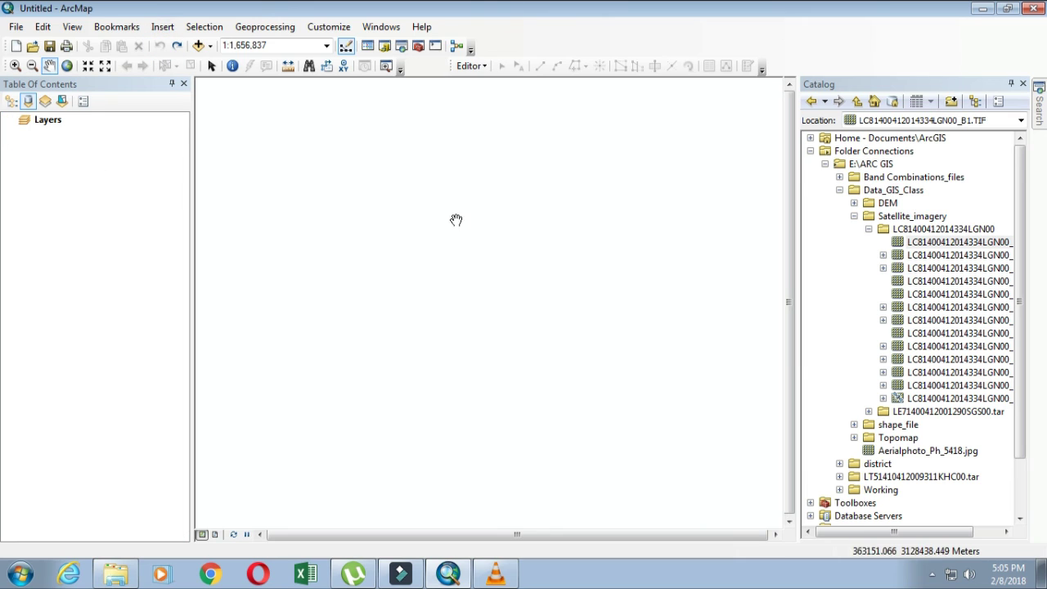
# Start Add Data with the Look in location set to Folder Connections
pyautogui.click(202, 46)
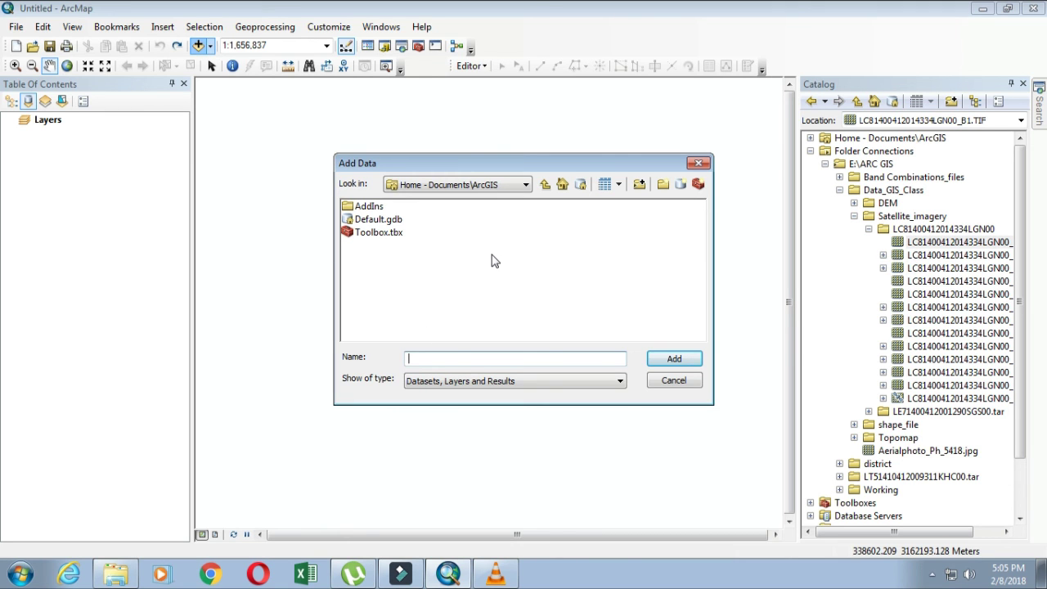
pyautogui.click(507, 187)
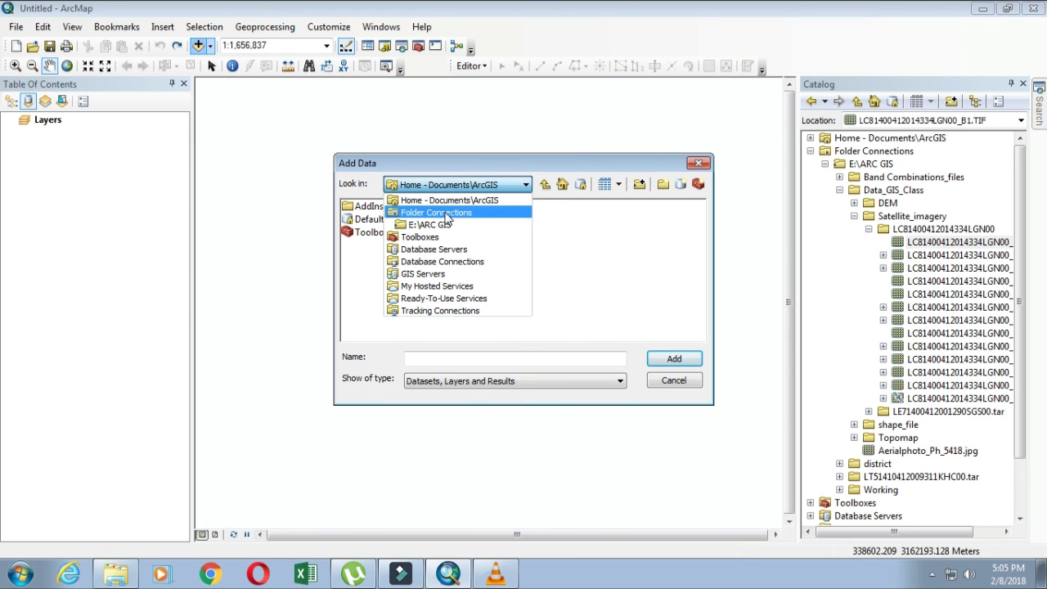
pyautogui.click(510, 191)
pyautogui.click(513, 186)
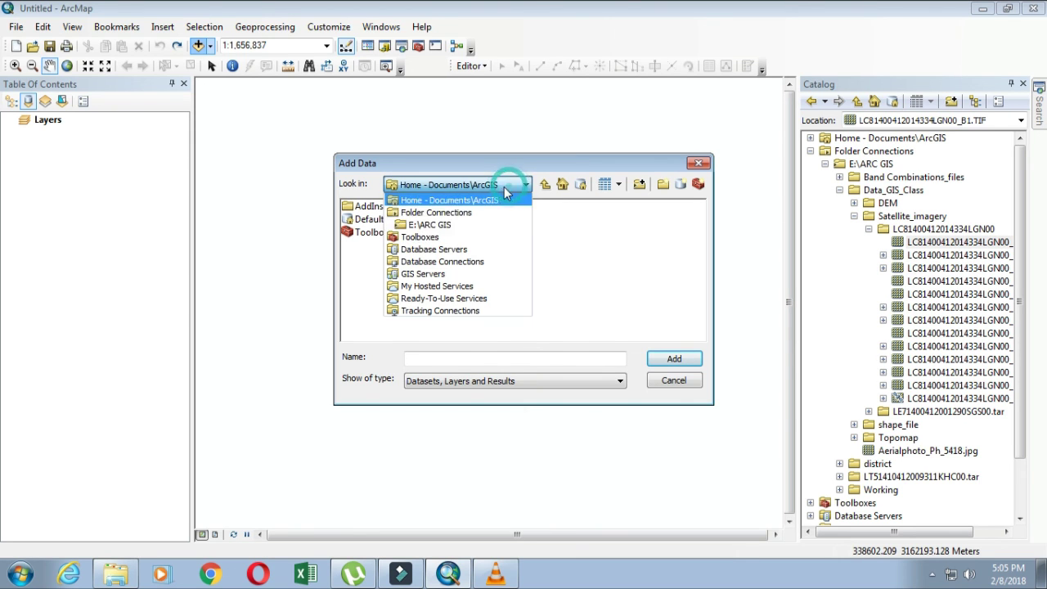
pyautogui.click(434, 212)
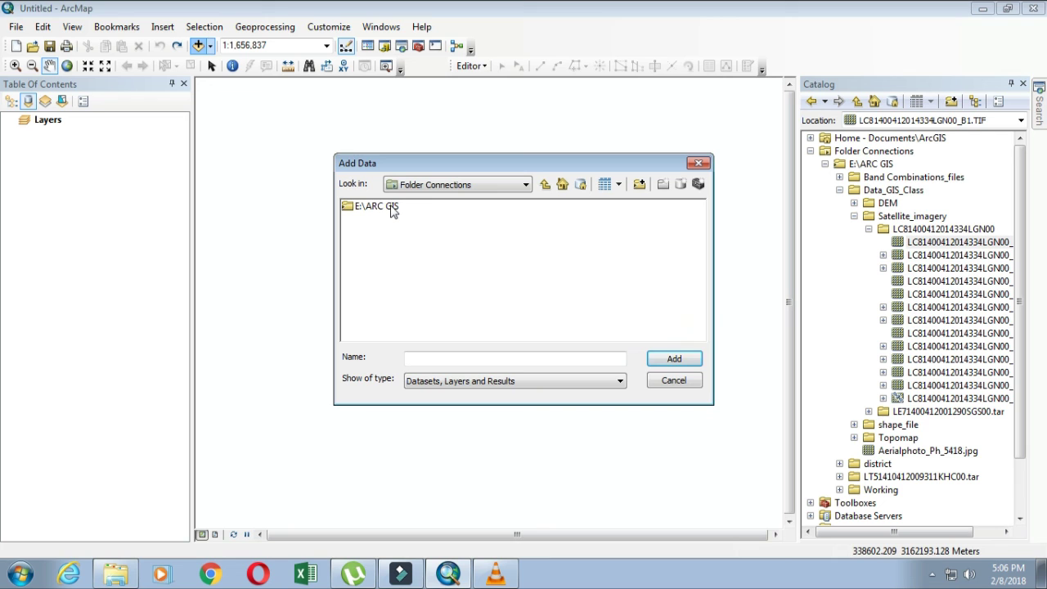
pyautogui.doubleClick(393, 210)
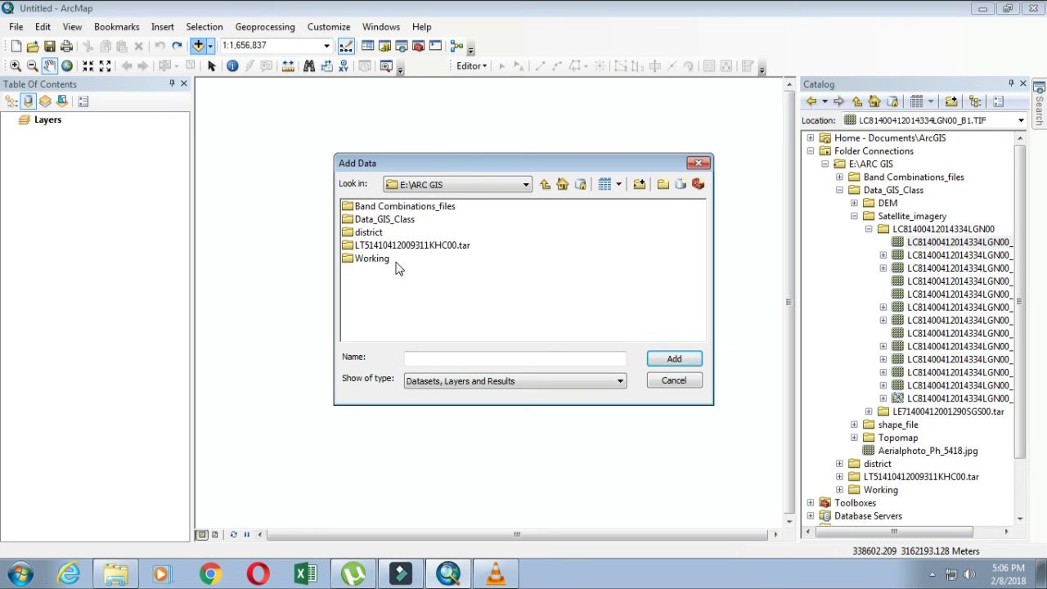
pyautogui.doubleClick(349, 219)
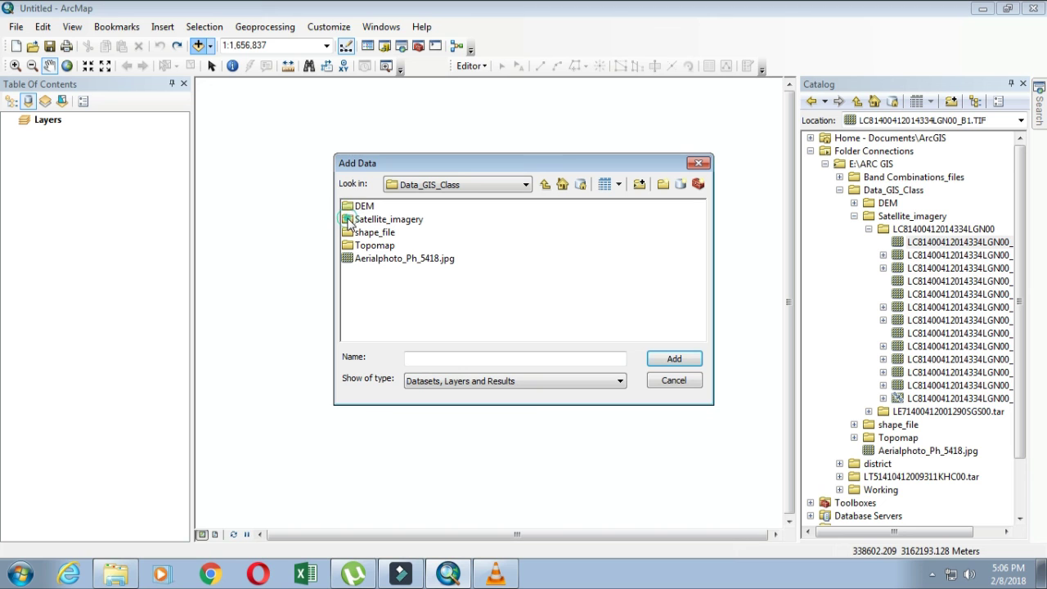
pyautogui.click(376, 221)
pyautogui.doubleClick(376, 221)
pyautogui.click(373, 219)
pyautogui.doubleClick(372, 207)
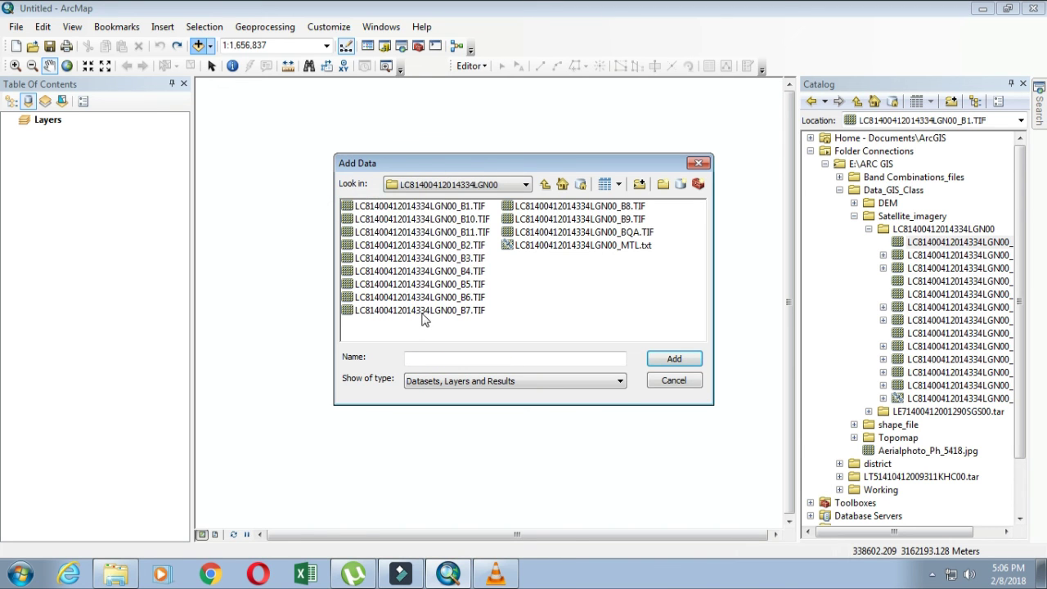
pyautogui.click(569, 233)
pyautogui.click(681, 359)
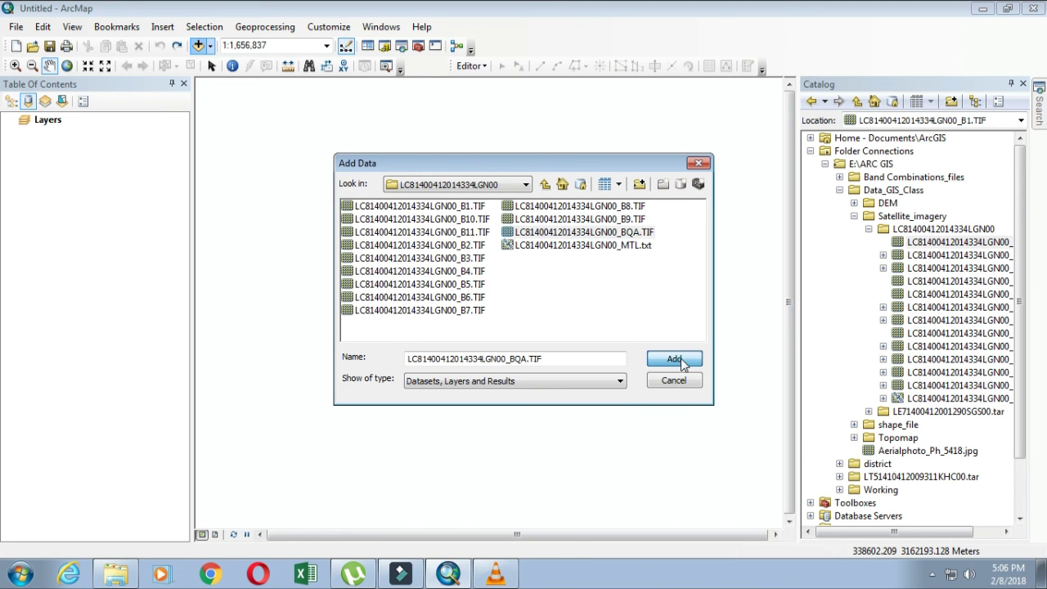
pyautogui.click(531, 270)
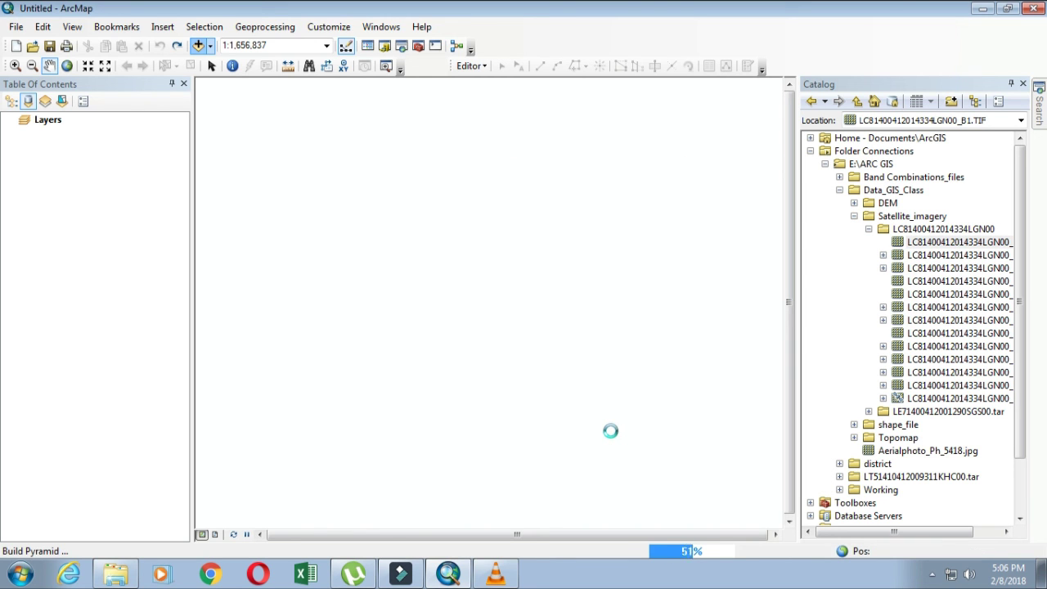